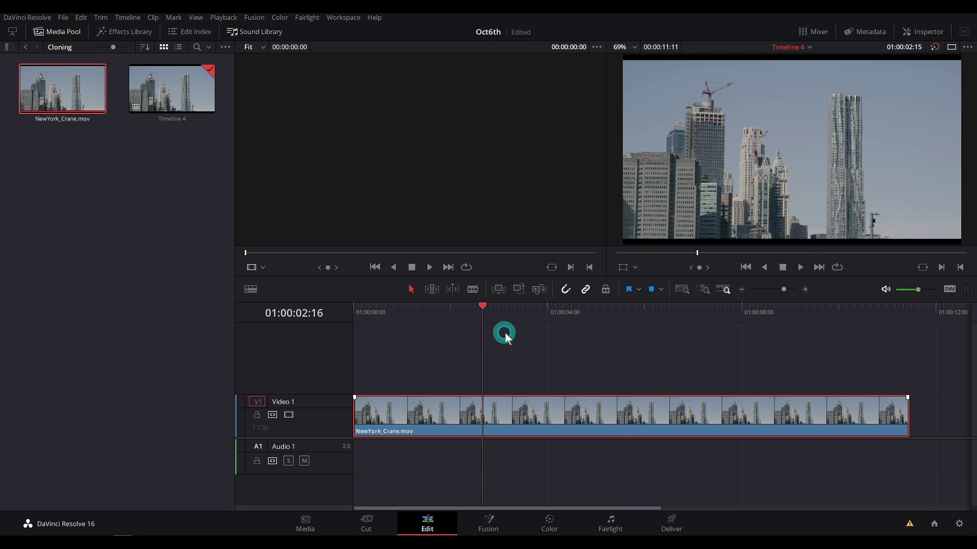
Move the playhead to 01:00:04:04 and open the NewYork_Crane.mov clip for compositing in Fusion
left_click(584, 351)
left_click(796, 358)
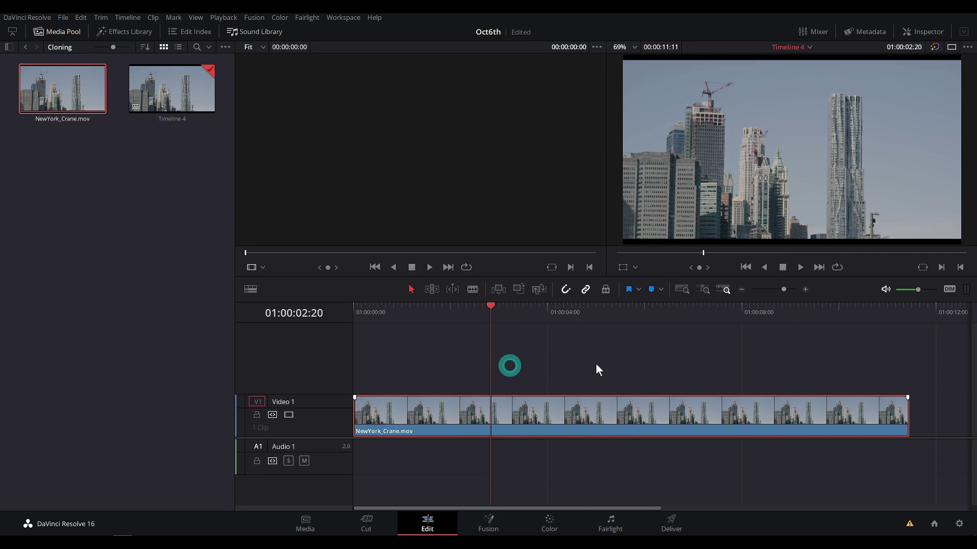
left_click_drag(596, 364, 723, 362)
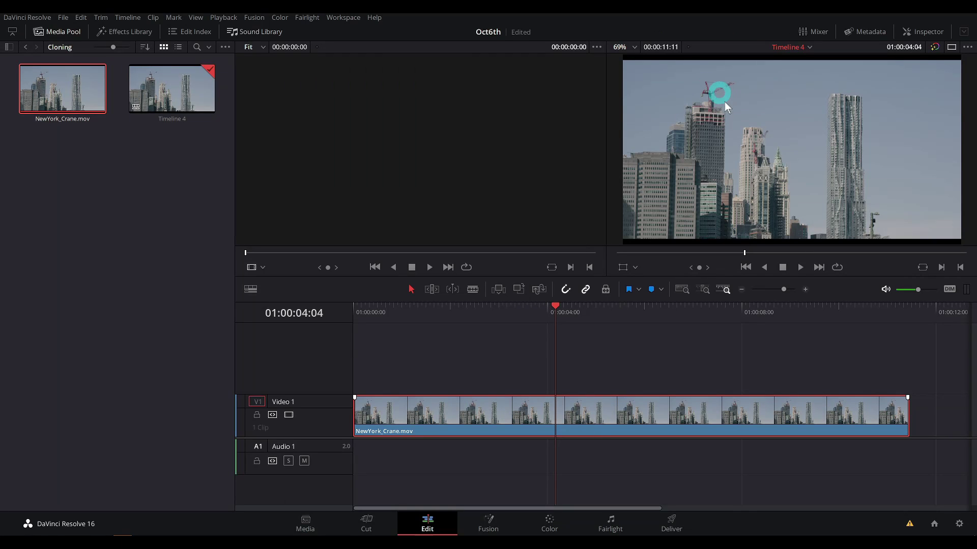
left_click(558, 351)
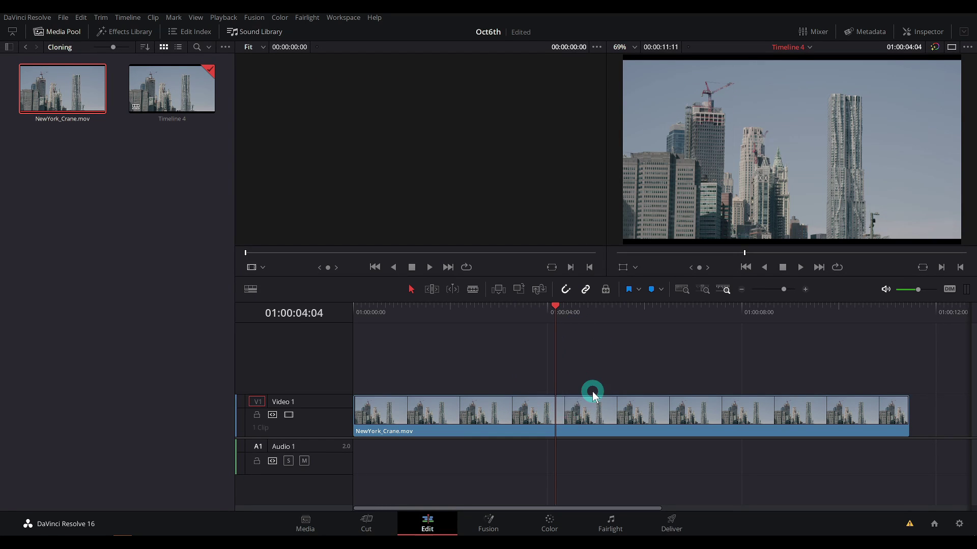
left_click(494, 511)
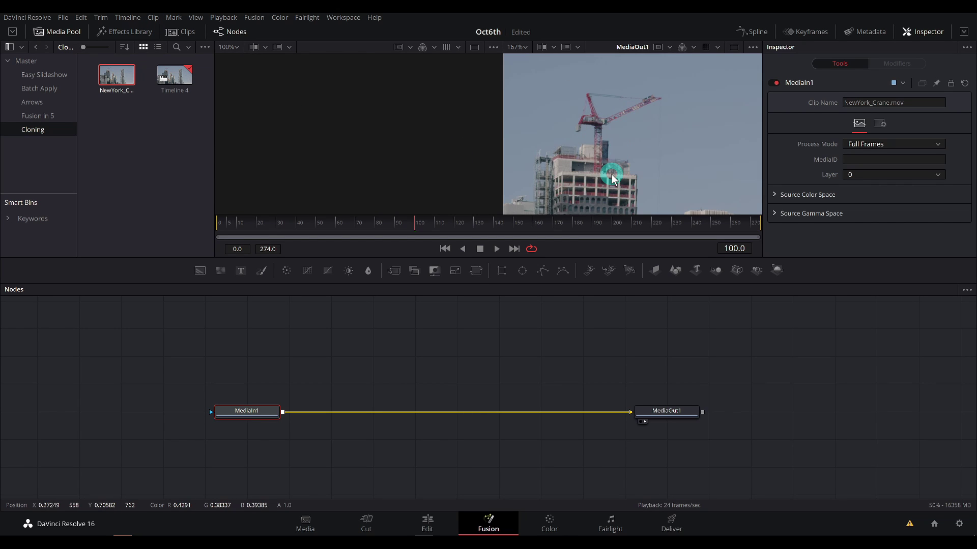
left_click(431, 355)
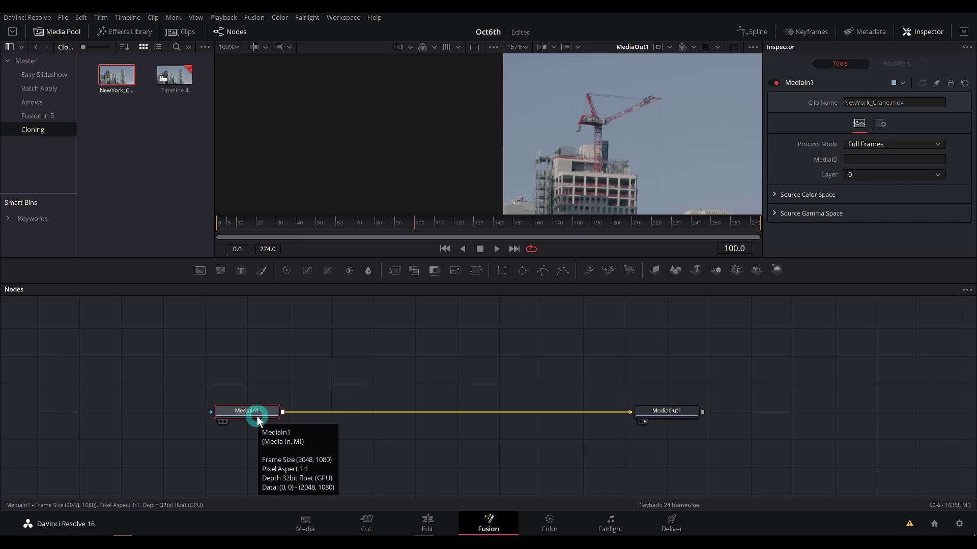
Add a Paint node directly after MediaIn1 in the node flow
key("shift+space")
type("time")
key("BackSpace")
key("BackSpace")
key("BackSpace")
key("BackSpace")
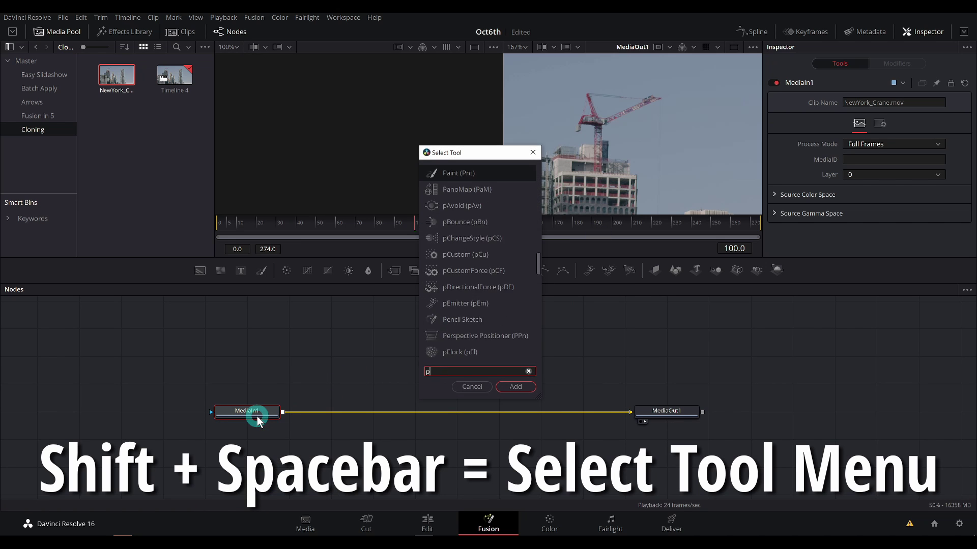
type("paint")
key("Return")
left_click(313, 389)
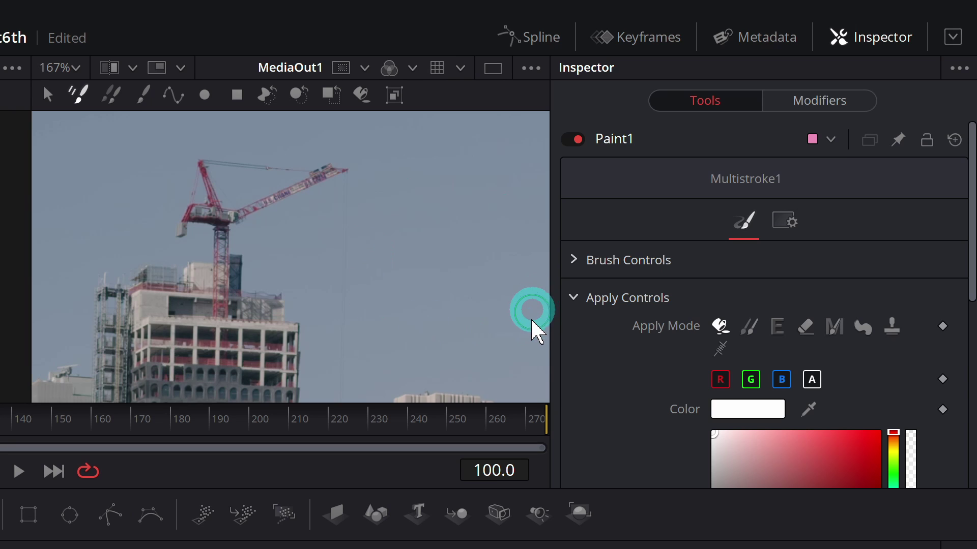
Set the Paint node's apply mode to Clone and choose the Stroke brush
scroll(640, 372, "down", 5)
scroll(640, 372, "up", 5)
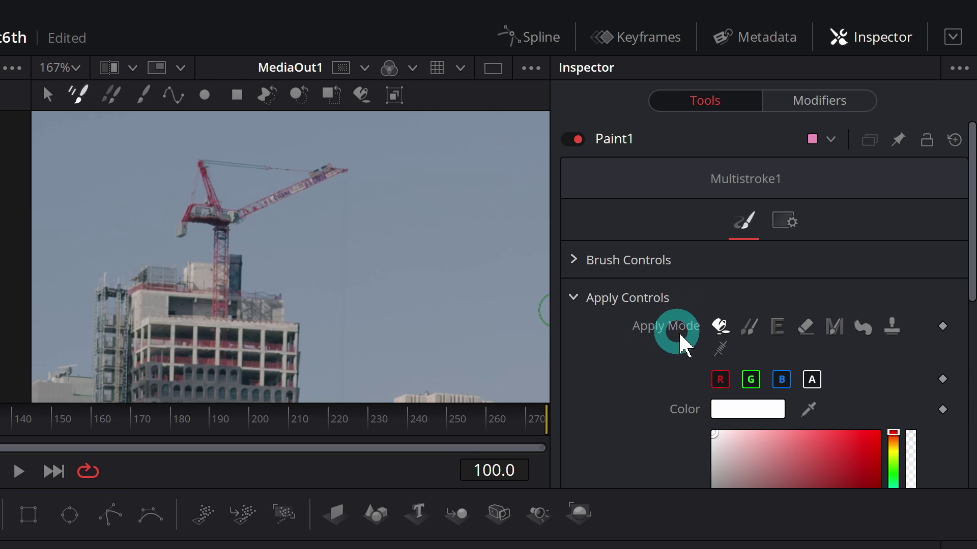
left_click(752, 328)
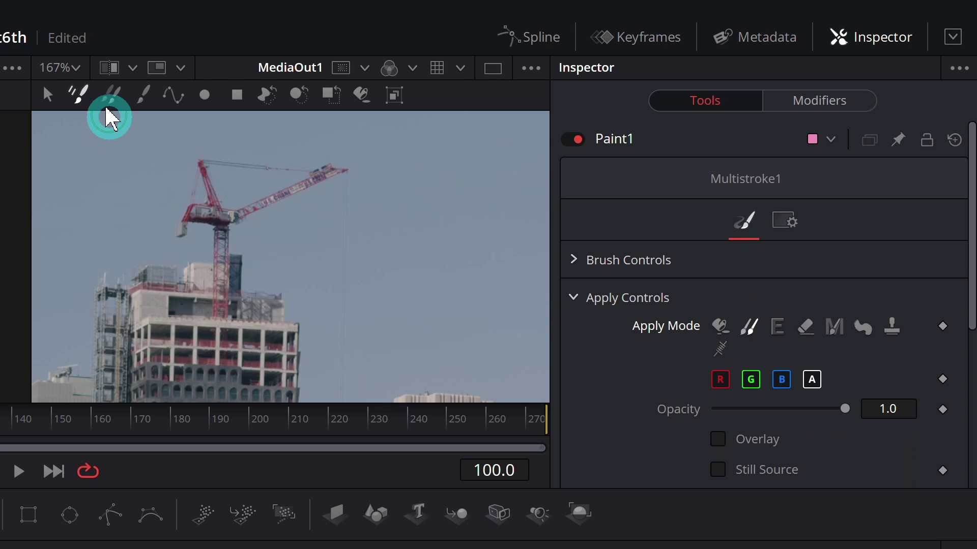
left_click(145, 98)
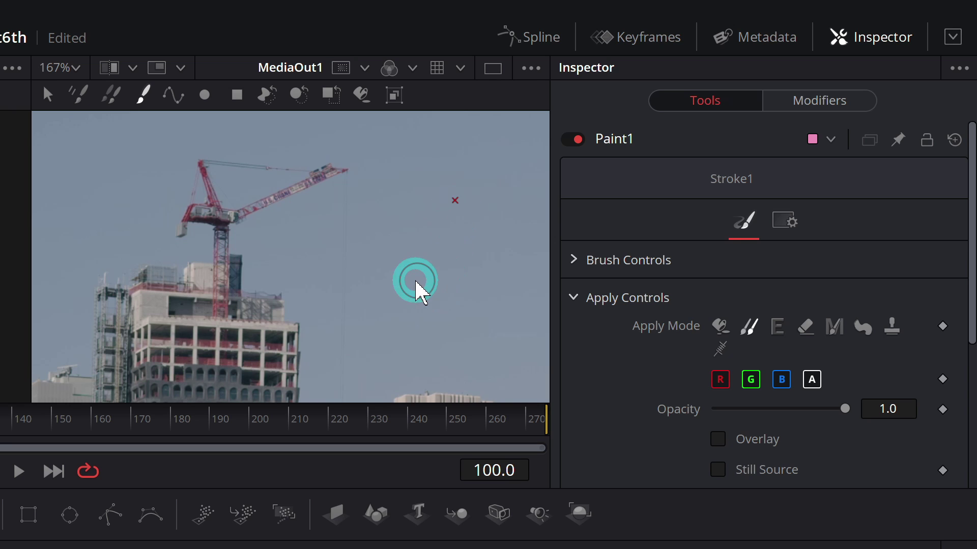
Clone clean sky over the red crane above the tall building and over its hanging cable
mouse_move(415, 281)
left_mouse_down()
mouse_move(269, 211)
mouse_move(312, 193)
mouse_move(273, 202)
mouse_move(276, 190)
mouse_move(343, 185)
mouse_move(320, 172)
mouse_move(294, 196)
mouse_move(230, 218)
mouse_move(233, 228)
mouse_move(271, 208)
mouse_move(295, 164)
mouse_move(215, 159)
mouse_move(204, 180)
mouse_move(226, 242)
mouse_move(350, 228)
mouse_move(401, 178)
mouse_move(341, 228)
mouse_move(342, 313)
left_mouse_up()
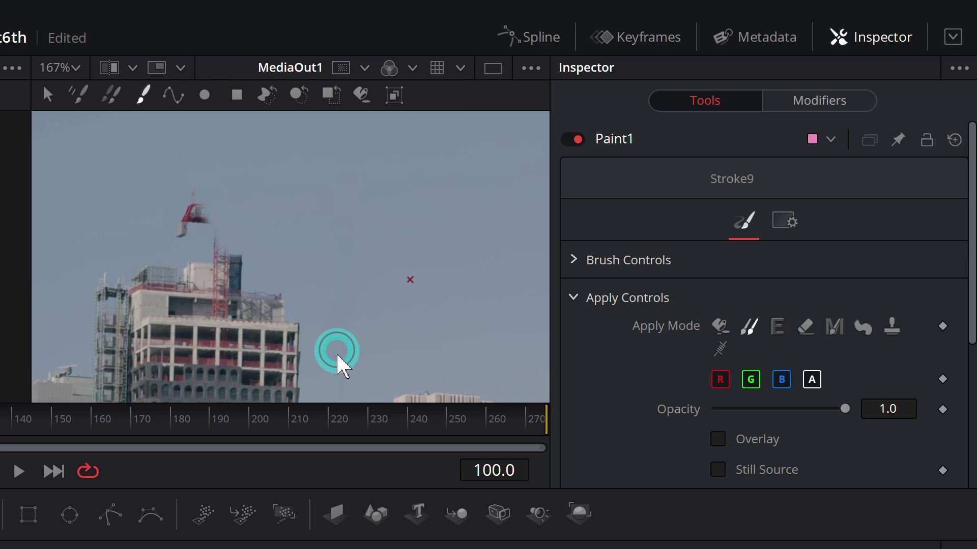
mouse_move(340, 391)
left_mouse_down()
mouse_move(332, 306)
mouse_move(346, 209)
mouse_move(205, 203)
mouse_move(194, 220)
mouse_move(227, 211)
mouse_move(191, 221)
mouse_move(195, 233)
mouse_move(181, 225)
mouse_move(204, 183)
mouse_move(182, 243)
mouse_move(171, 234)
mouse_move(241, 246)
mouse_move(221, 239)
mouse_move(232, 244)
mouse_move(207, 255)
mouse_move(299, 268)
left_mouse_up()
left_click_drag(365, 300, 322, 216)
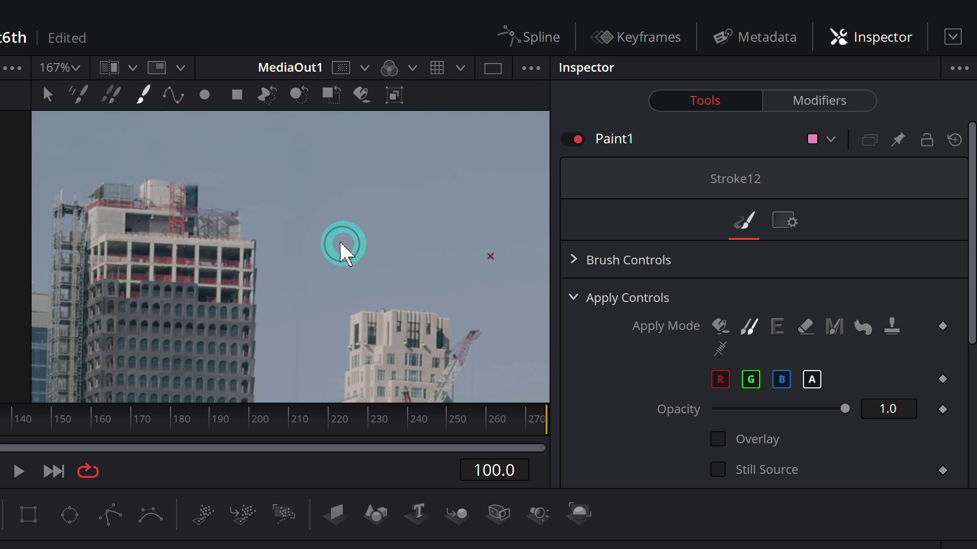
left_click_drag(357, 266, 356, 181)
left_click_drag(330, 230, 348, 318)
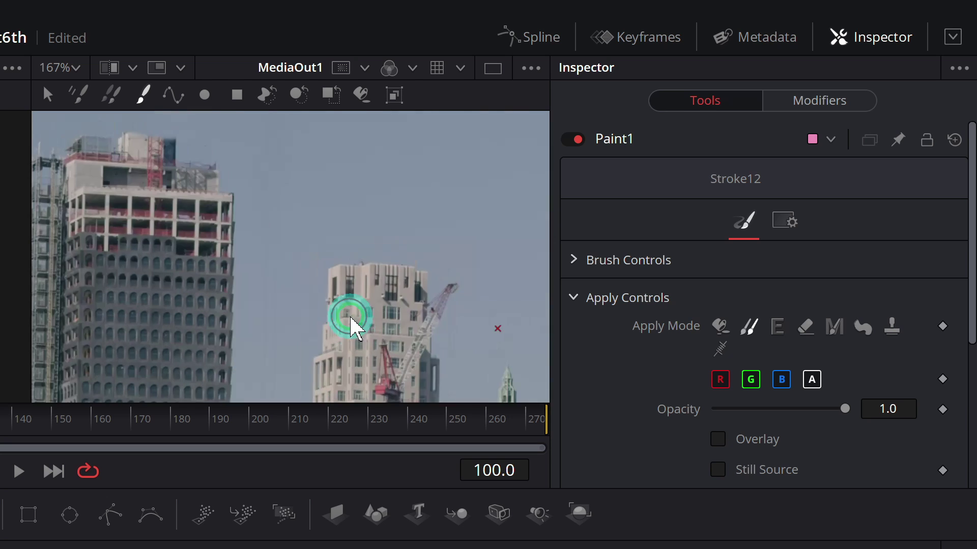
mouse_move(307, 207)
left_mouse_down()
mouse_move(442, 234)
mouse_move(362, 256)
left_mouse_up()
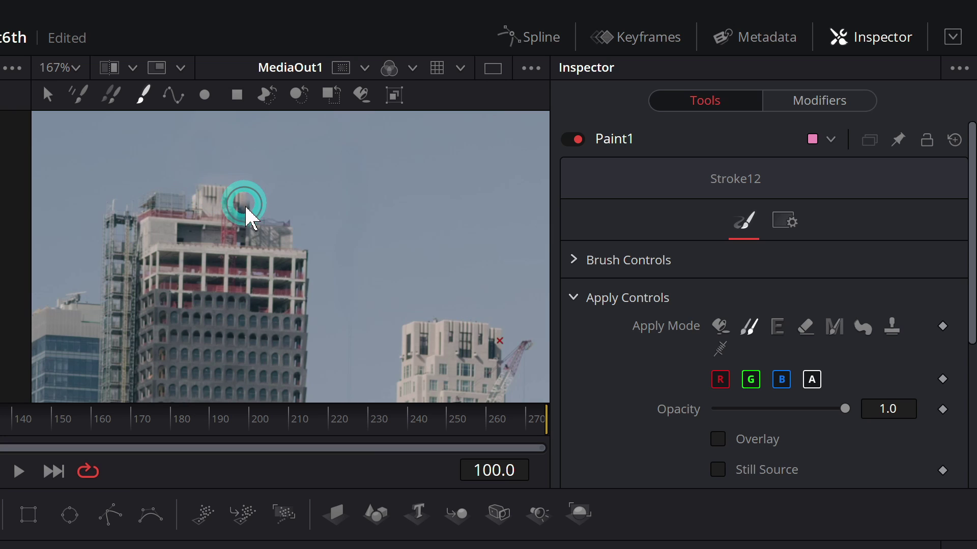
Clone out the dark structure beside the concrete rooftop block and touch up the adjoining roof edge
left_click(238, 164)
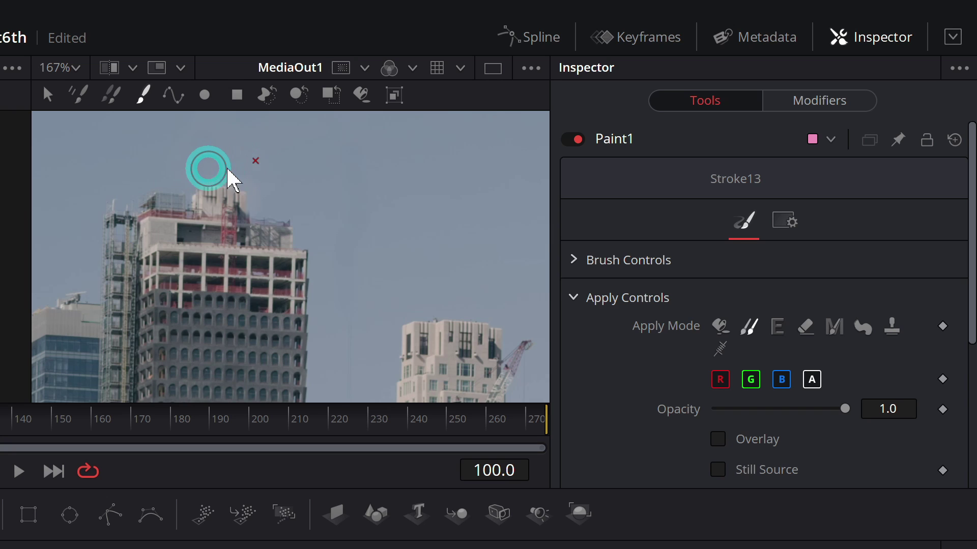
left_click(246, 246)
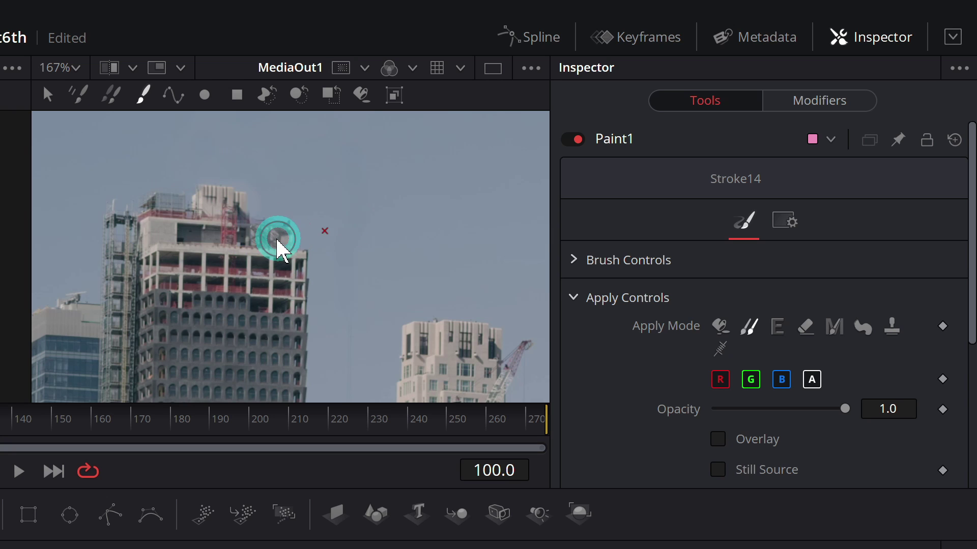
left_click(217, 225)
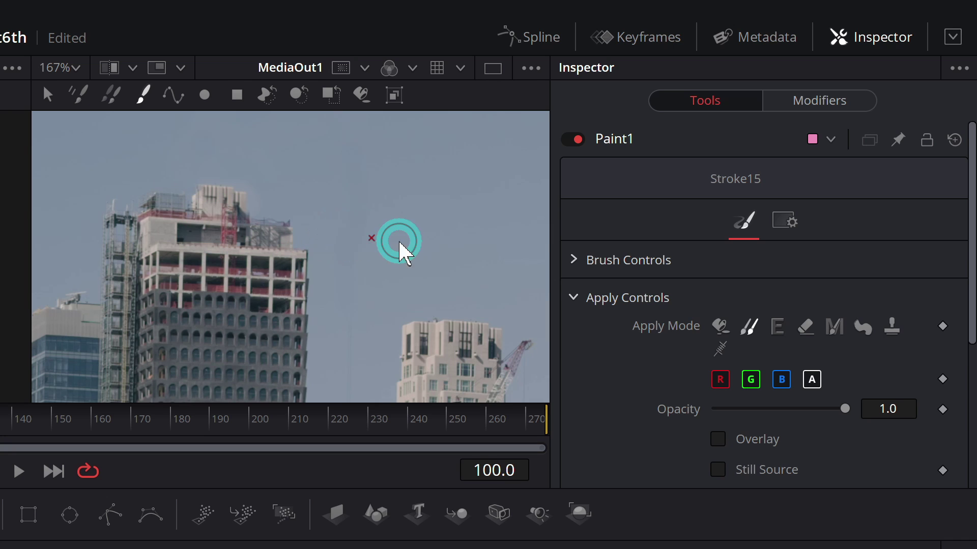
Sample the area around the rooftop scaffolding and clone it over the opposite corner of the roof
scroll(258, 232, "up", 2)
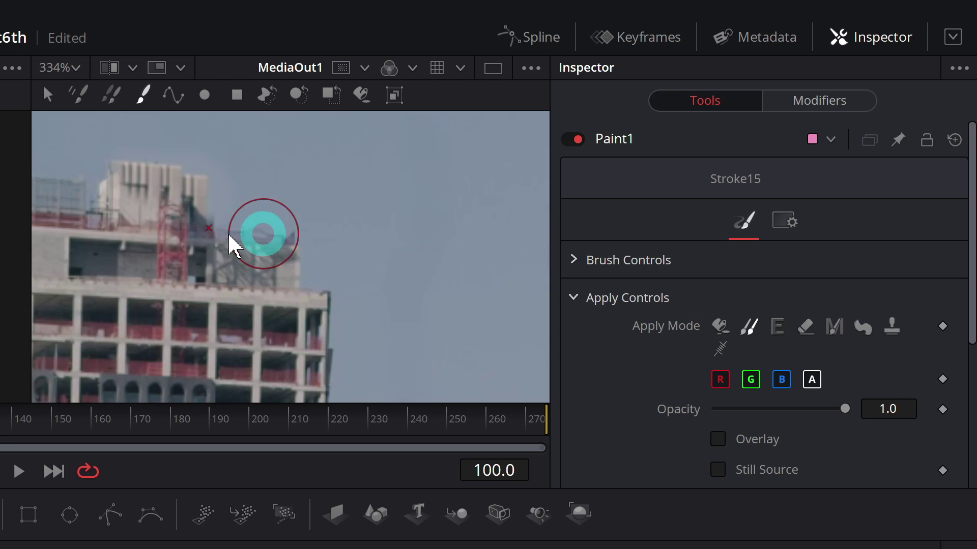
left_click_drag(259, 219, 331, 237)
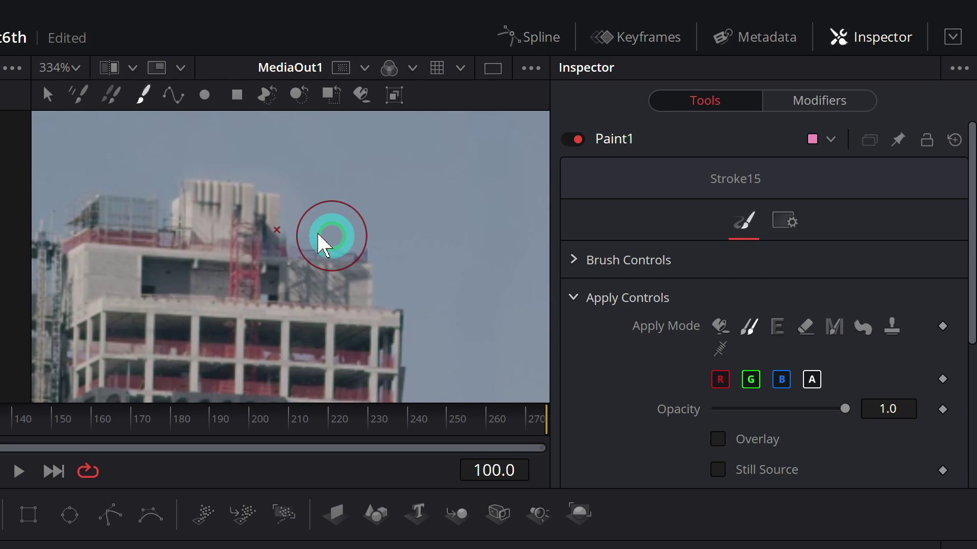
left_click(131, 195, "alt")
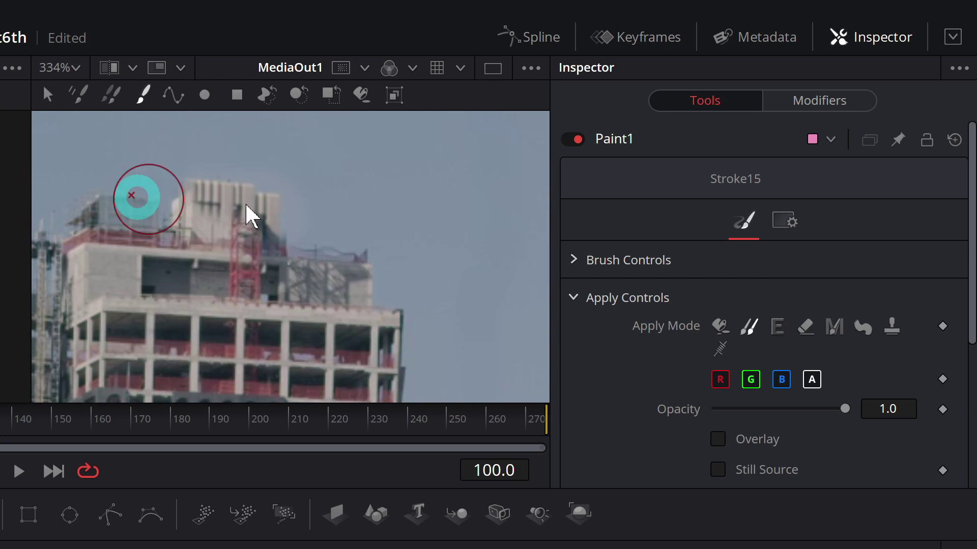
mouse_move(323, 242)
left_mouse_down()
mouse_move(316, 240)
mouse_move(391, 301)
left_mouse_up()
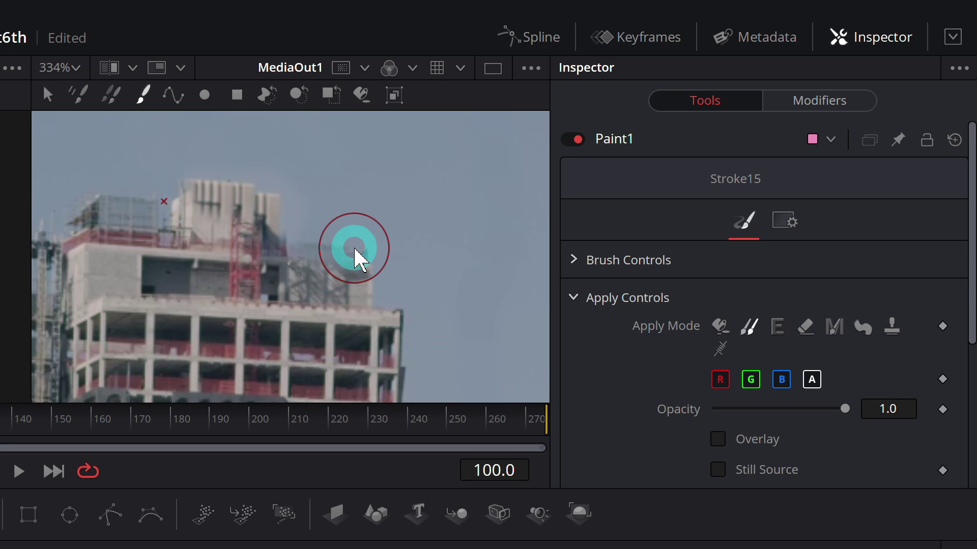
mouse_move(348, 246)
left_mouse_down()
mouse_move(368, 291)
mouse_move(378, 362)
mouse_move(348, 295)
mouse_move(313, 257)
mouse_move(206, 206)
mouse_move(353, 249)
left_mouse_up()
left_click(130, 198, "alt")
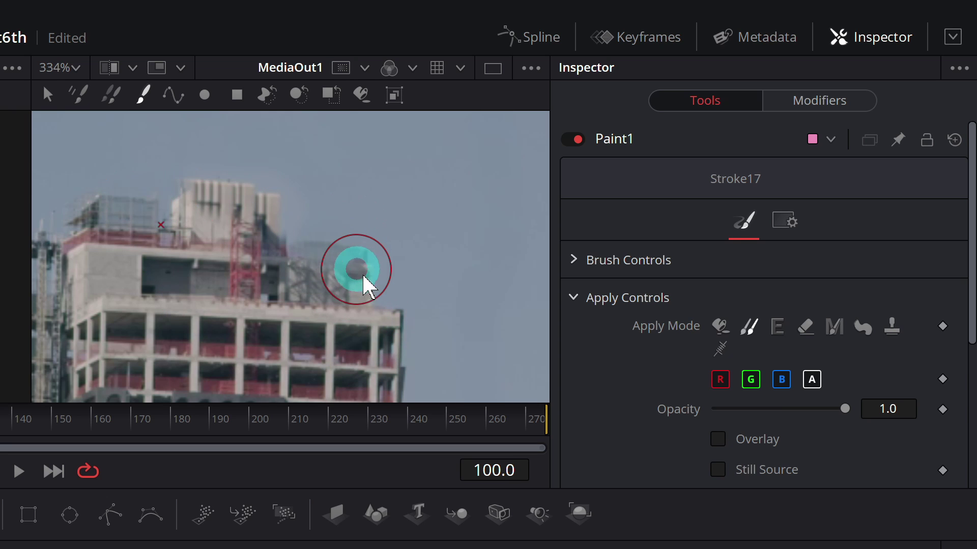
Reduce the clone brush size to 0.0031 for retouching the thin cable between the two towers
scroll(366, 286, "down", 8)
left_click_drag(405, 334, 312, 262)
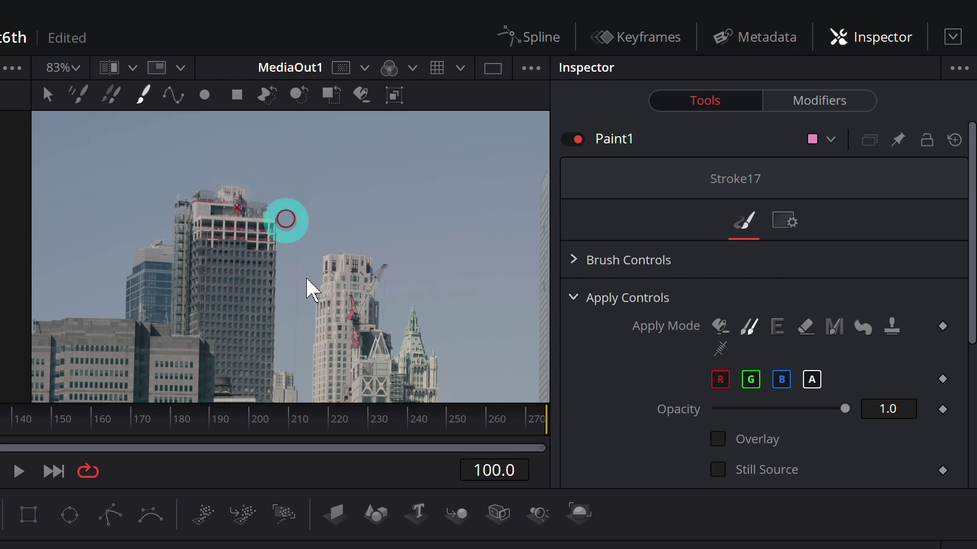
scroll(307, 298, "down", 3)
scroll(308, 288, "up", 4)
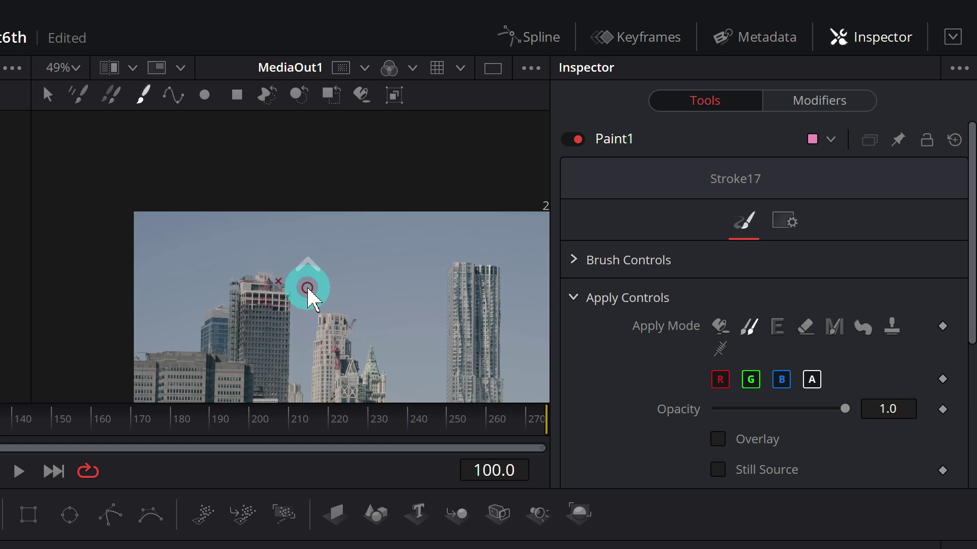
scroll(301, 318, "down", 3)
scroll(307, 325, "up", 8)
scroll(318, 335, "up", 5)
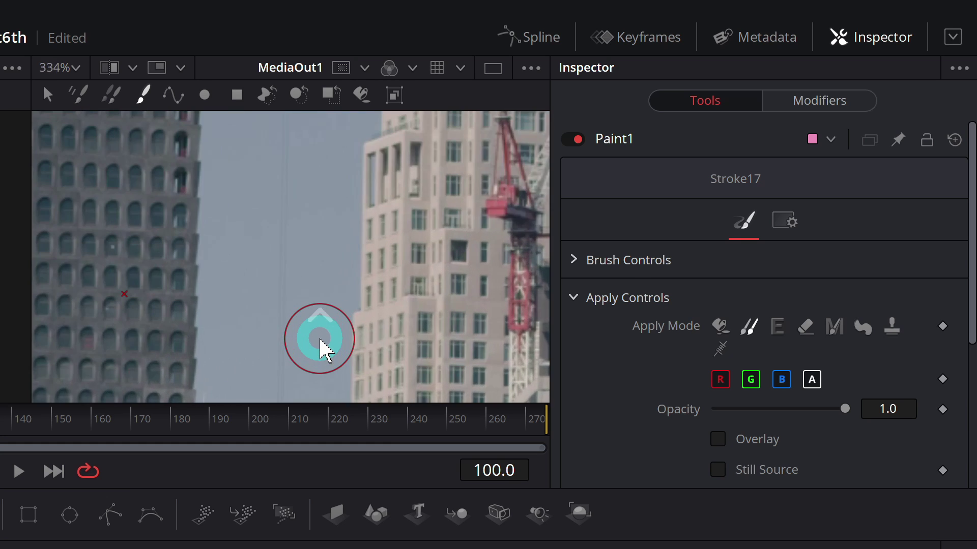
left_click_drag(346, 279, 341, 233)
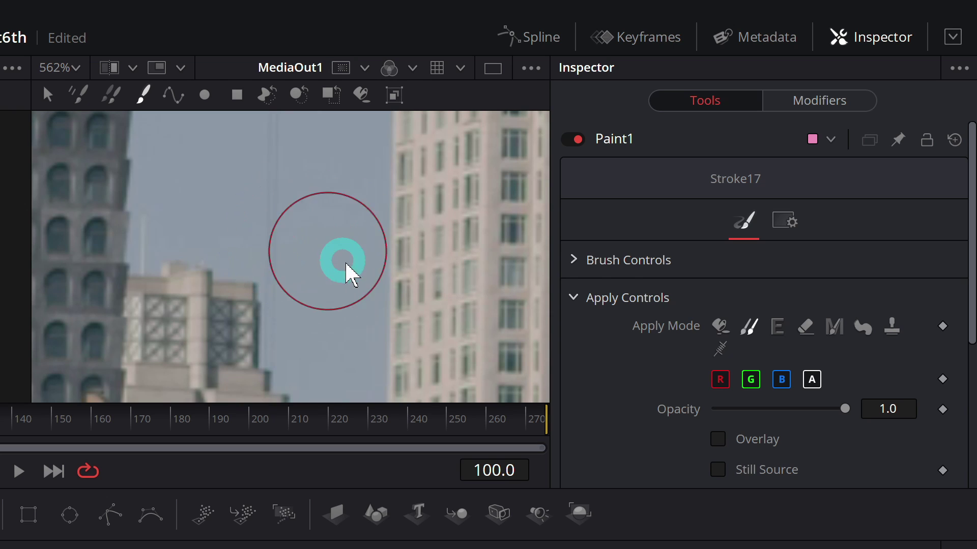
left_click(573, 259)
mouse_move(741, 345)
left_mouse_down()
mouse_move(712, 342)
mouse_move(721, 351)
left_mouse_up()
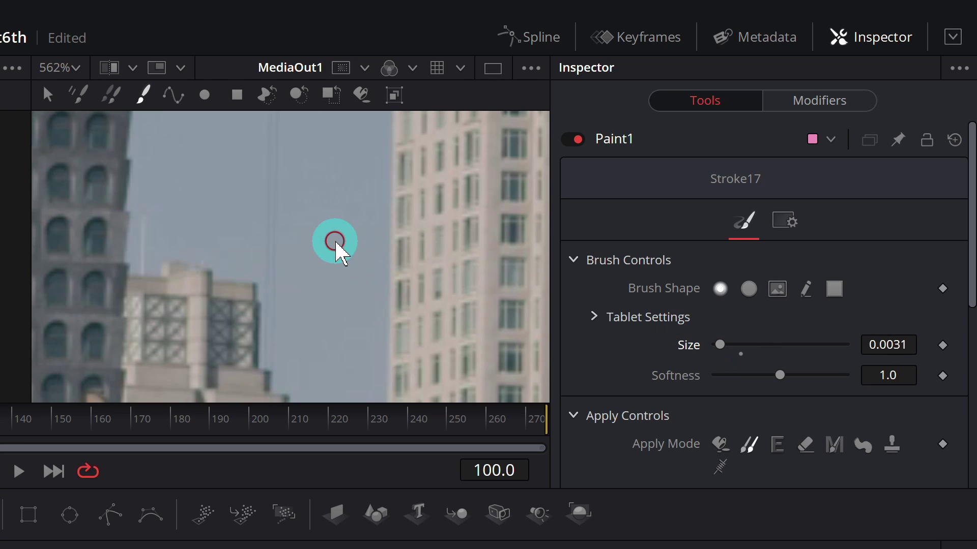
Clone clean sky over the thin vertical cable between the two towers, enlarging the brush size to 0.0087
left_click(336, 264)
mouse_move(272, 240)
left_mouse_down()
mouse_move(273, 164)
mouse_move(271, 202)
mouse_move(281, 188)
mouse_move(304, 269)
mouse_move(297, 347)
mouse_move(287, 346)
mouse_move(285, 180)
mouse_move(300, 259)
mouse_move(279, 386)
mouse_move(267, 373)
mouse_move(269, 295)
left_mouse_up()
left_click_drag(266, 357, 270, 152)
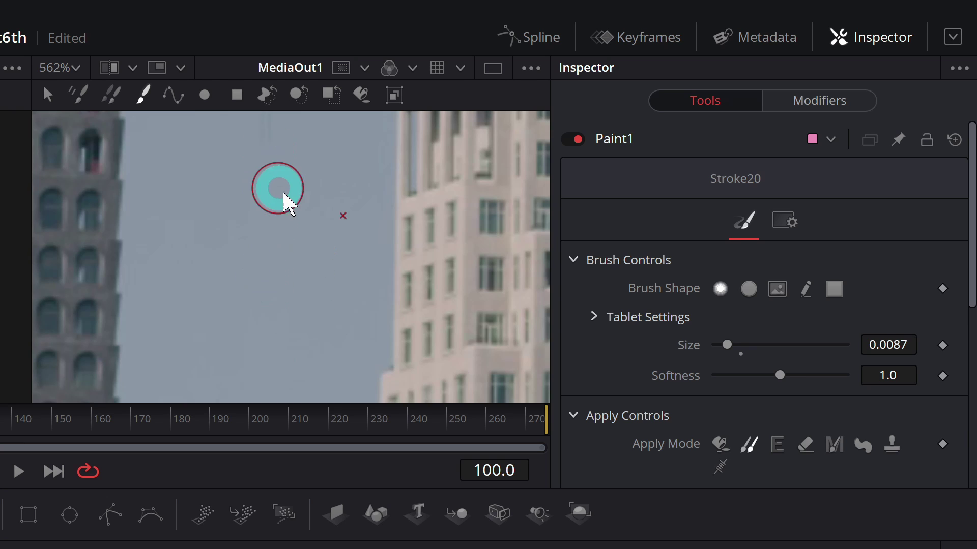
mouse_move(283, 193)
left_mouse_down()
mouse_move(262, 361)
mouse_move(251, 336)
mouse_move(251, 163)
left_mouse_up()
mouse_move(263, 170)
left_mouse_down()
mouse_move(269, 324)
mouse_move(256, 343)
mouse_move(247, 205)
mouse_move(285, 247)
mouse_move(276, 275)
left_mouse_up()
Set the brush softness to 0.568 and clone sky over the remaining lower cable beside the stone building
scroll(277, 282, "down", 4)
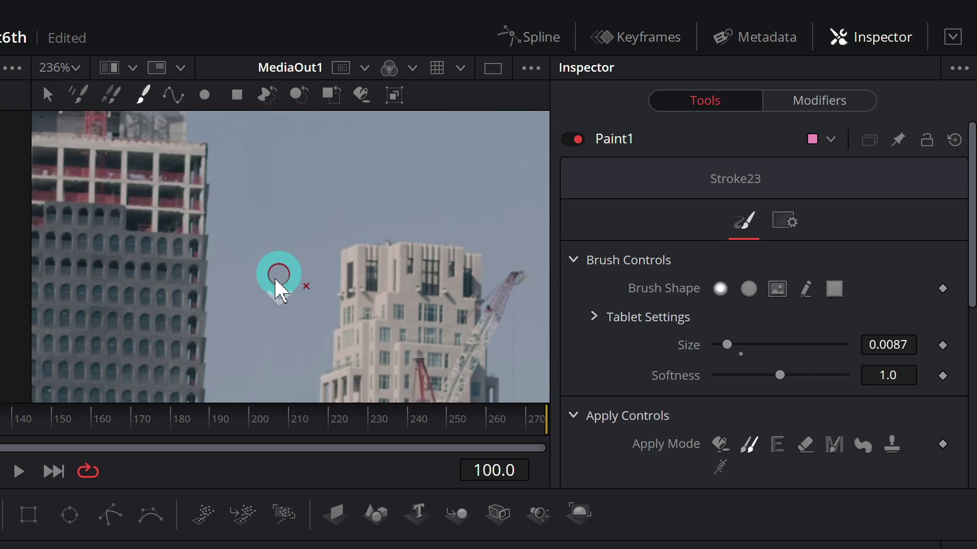
scroll(257, 270, "up", 4)
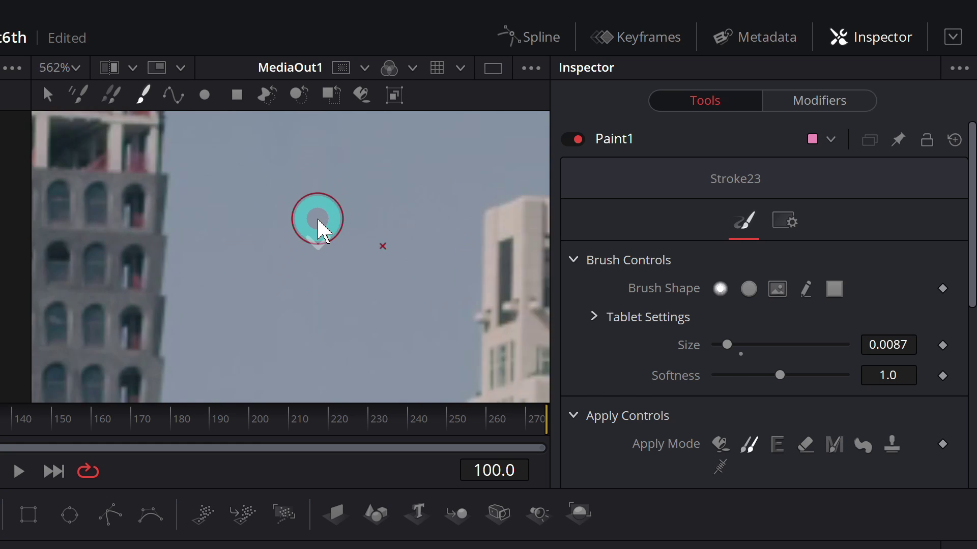
scroll(318, 220, "down", 9)
scroll(326, 278, "up", 11)
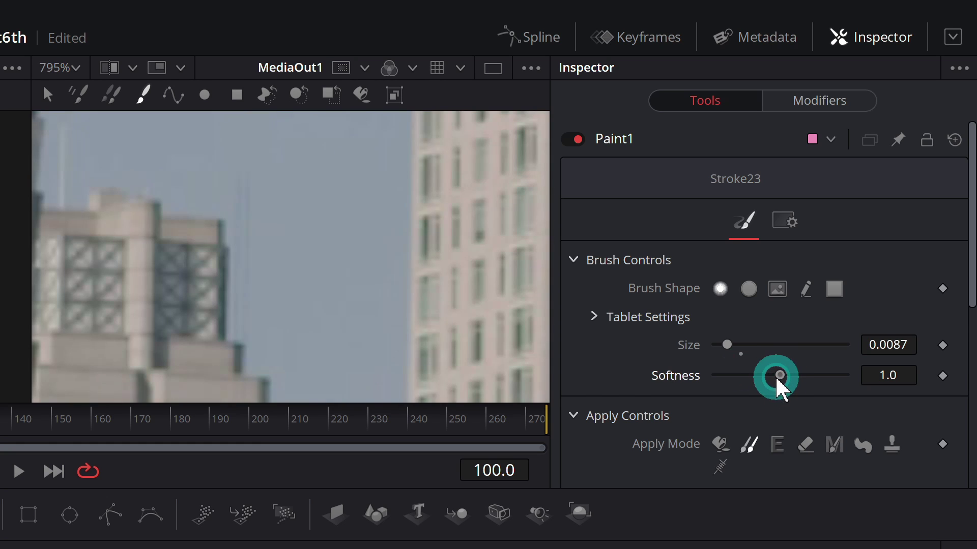
left_click_drag(755, 375, 752, 376)
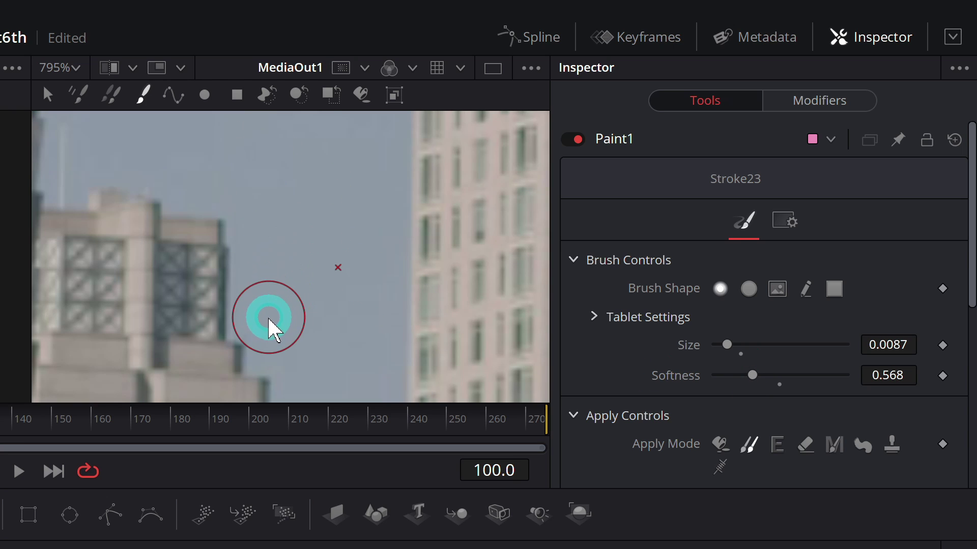
left_click(281, 256)
scroll(283, 273, "down", 5)
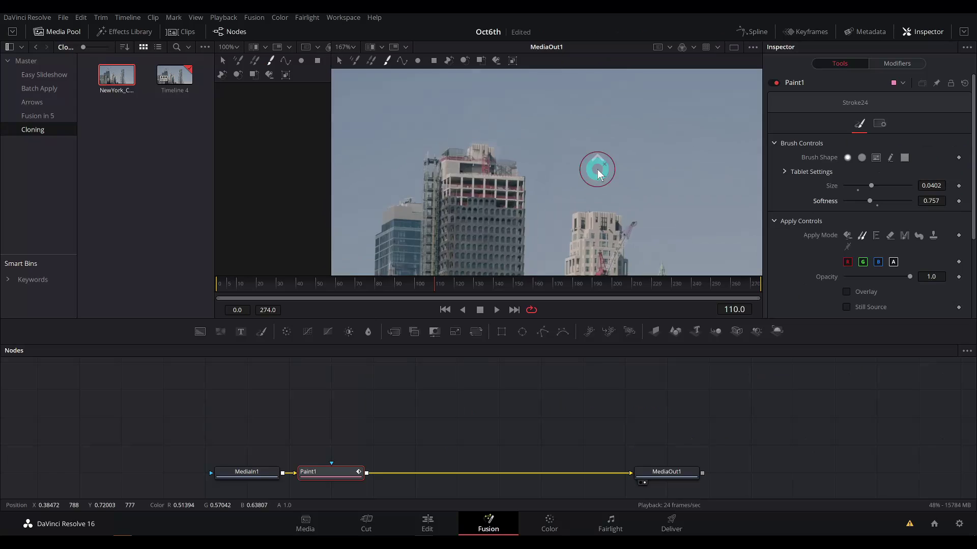
scroll(588, 196, "up", 2)
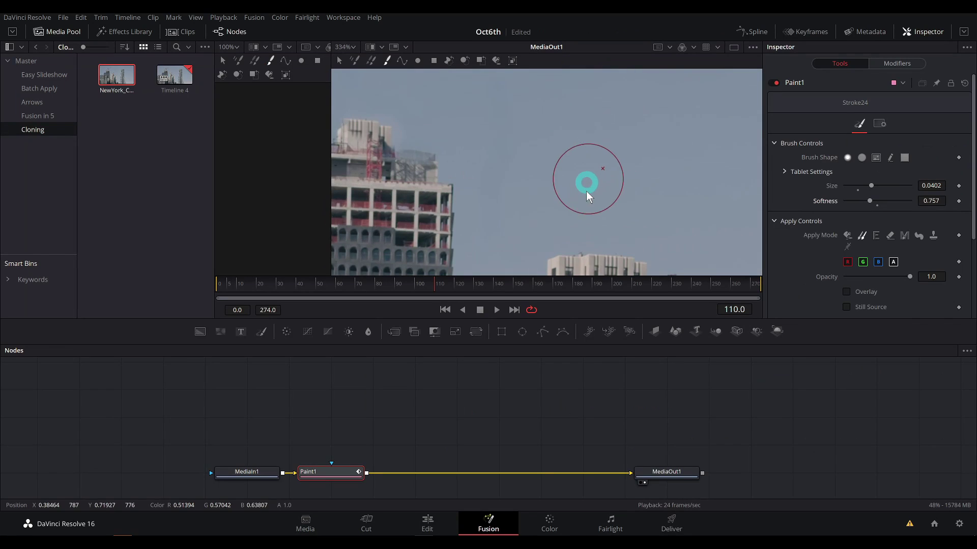
left_click_drag(562, 173, 649, 200)
scroll(643, 183, "down", 2)
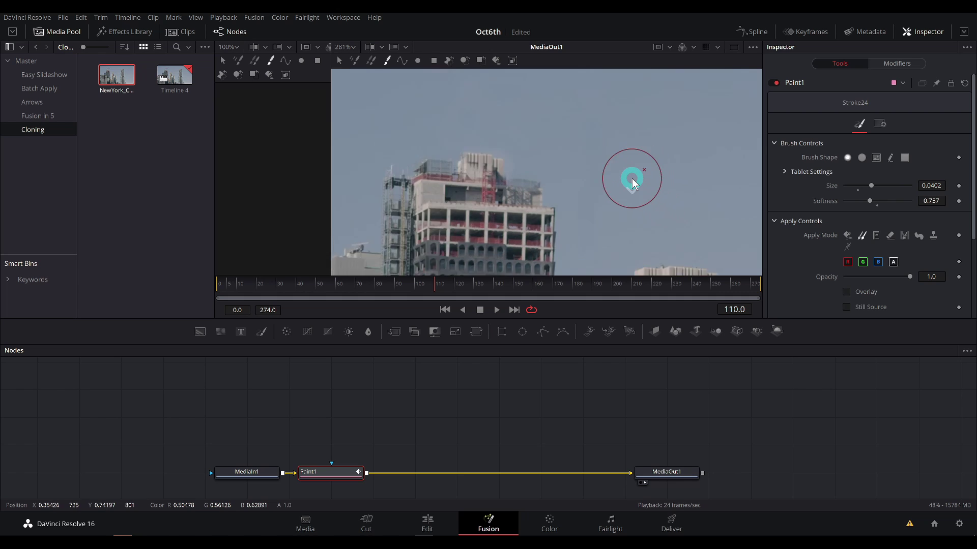
Set the clone brush to size 0.052 and softness 1.307, and sample clean sky away from the construction tower
scroll(670, 189, "down", 1)
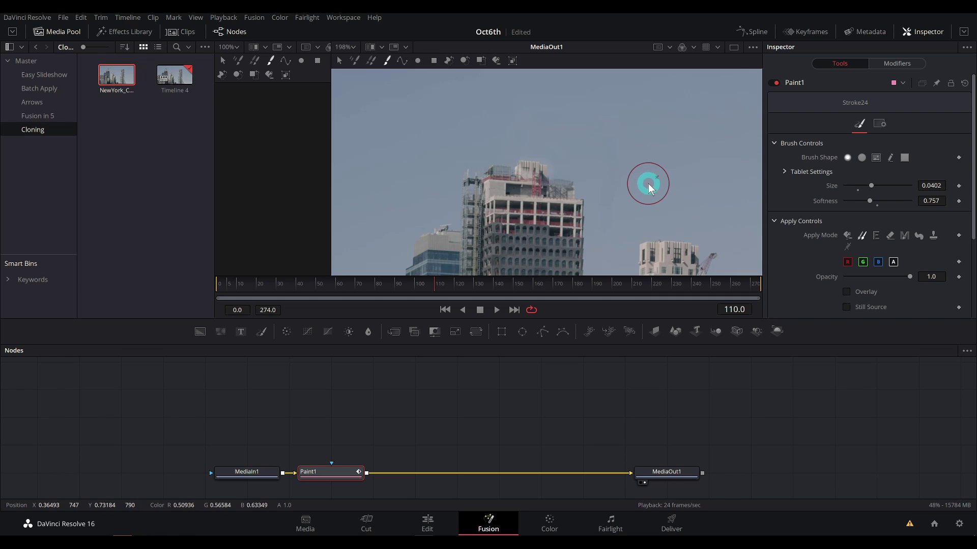
scroll(649, 187, "up", 2)
scroll(654, 173, "up", 2)
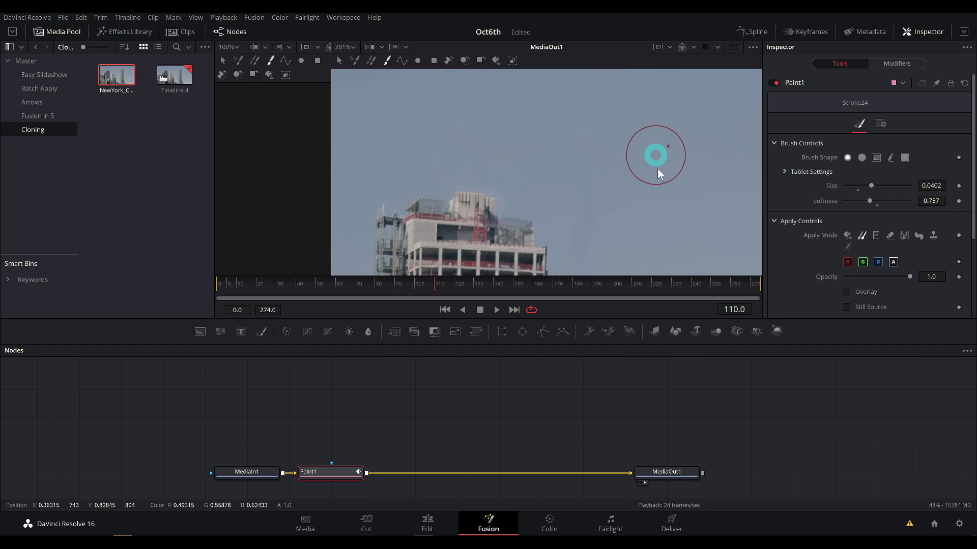
left_click_drag(648, 196, 618, 202)
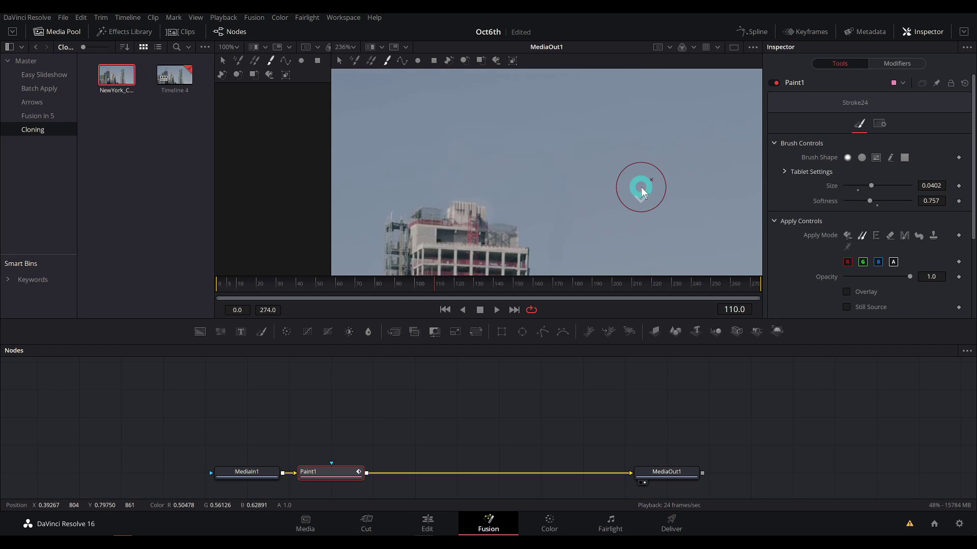
scroll(618, 187, "down", 2)
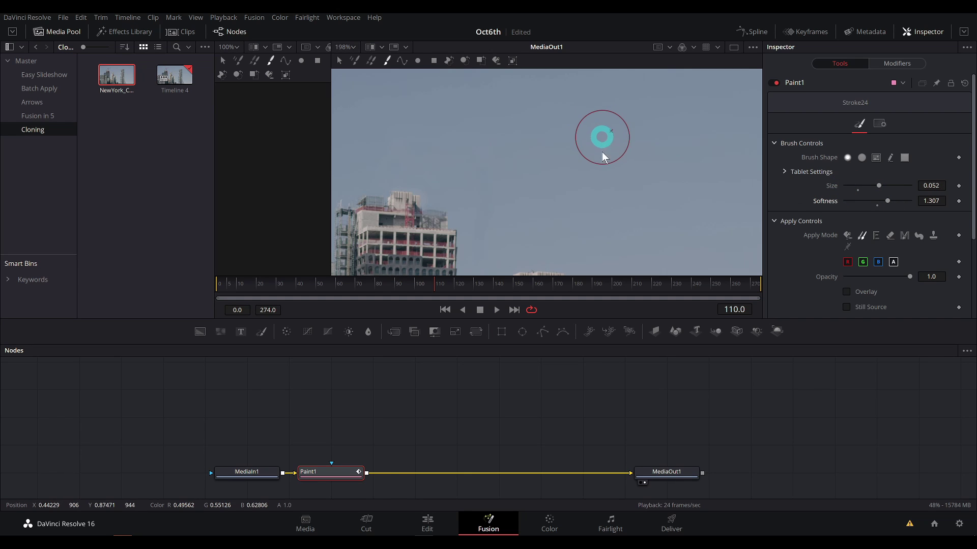
left_click_drag(612, 165, 641, 117)
left_click(678, 116, "alt")
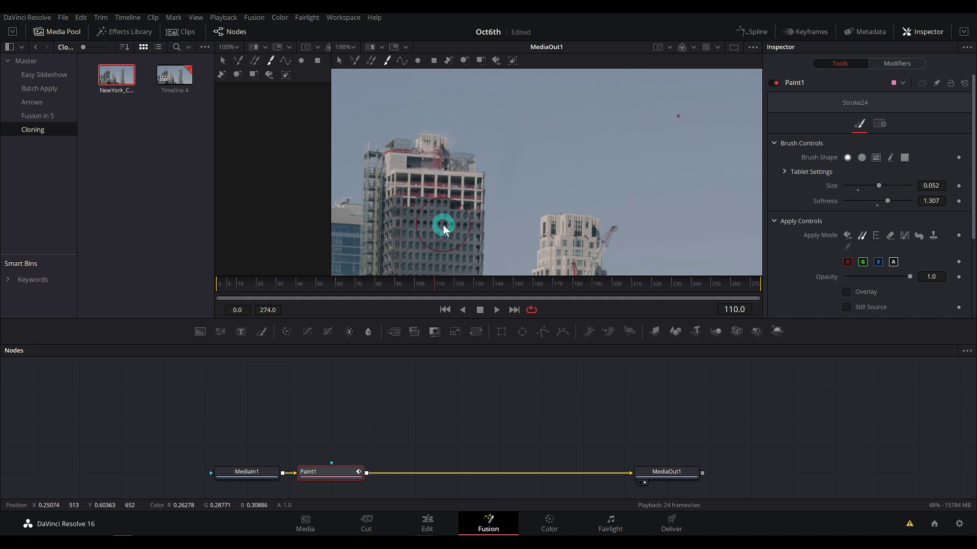
Clone the sampled sky over the uneven patches beside and above the construction tower where the crane was
mouse_move(437, 230)
left_mouse_down()
mouse_move(526, 270)
mouse_move(497, 239)
mouse_move(487, 253)
mouse_move(473, 248)
mouse_move(517, 244)
left_mouse_up()
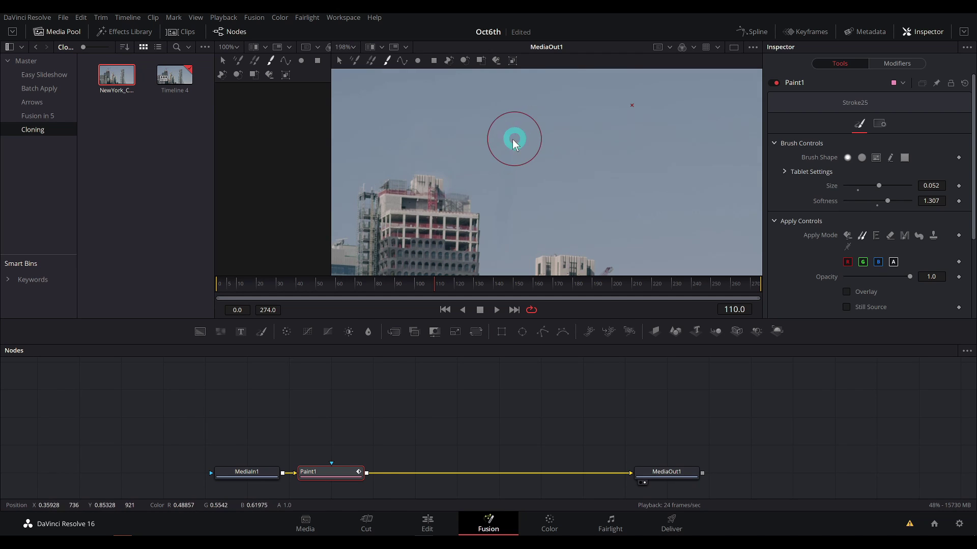
mouse_move(515, 138)
left_mouse_down()
mouse_move(408, 131)
mouse_move(474, 138)
mouse_move(507, 165)
left_mouse_up()
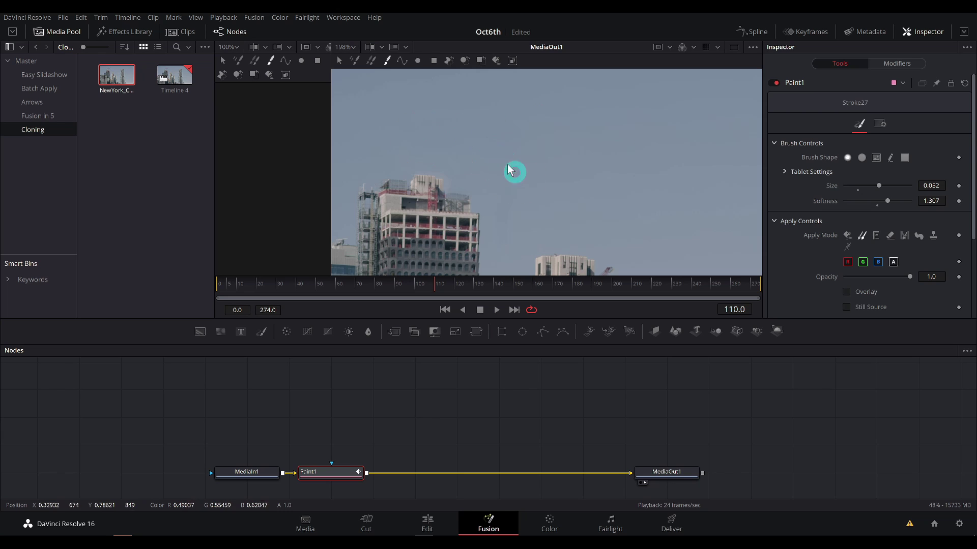
left_click(520, 189)
left_click(517, 196)
left_click(518, 197)
left_click(520, 201)
left_click(515, 220)
left_click(519, 219)
left_click(542, 176)
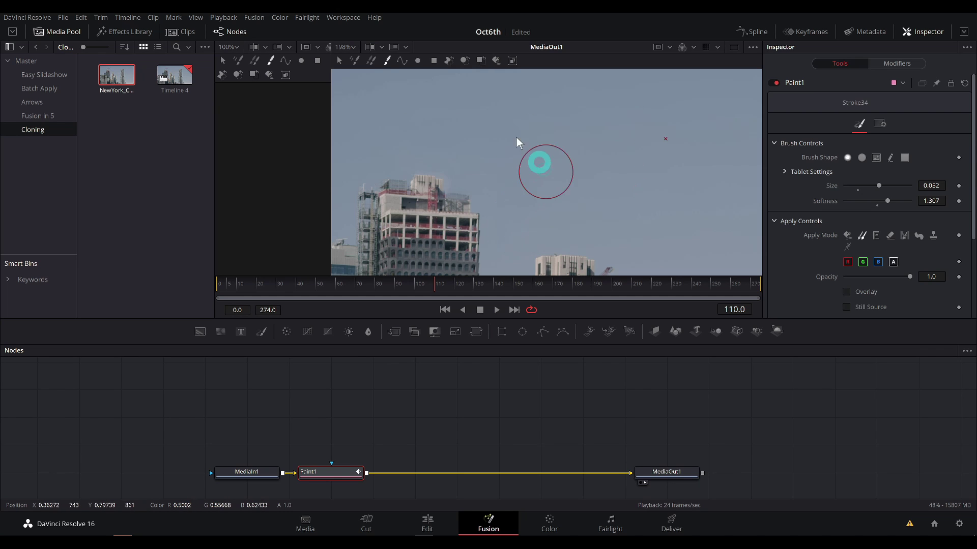
Blend the remaining blotches in the open sky above the gap between the two towers with more clone strokes
scroll(600, 160, "down", 2)
scroll(574, 219, "up", 1)
left_click_drag(626, 128, 597, 172)
left_click(530, 152)
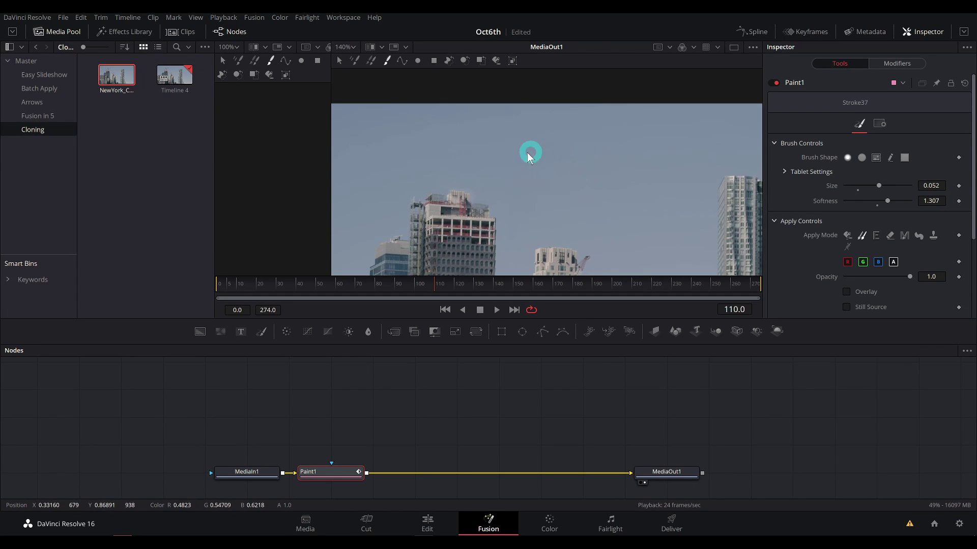
left_click(517, 181)
Reduce the brush size to 0.0087, sample the sky near the roof, and clone it along the concrete rooftop block's upper edge
scroll(472, 216, "up", 3)
left_click_drag(509, 177, 530, 237)
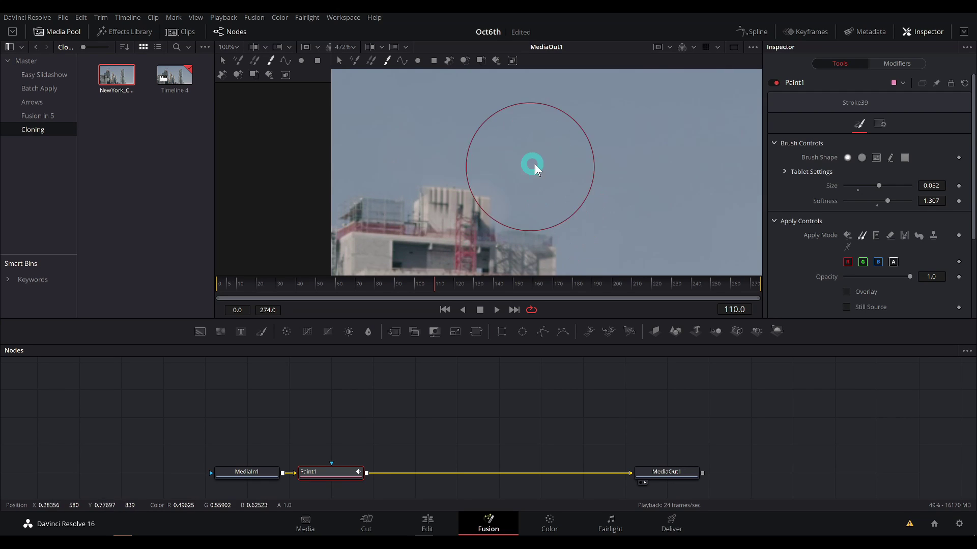
scroll(529, 212, "up", 3)
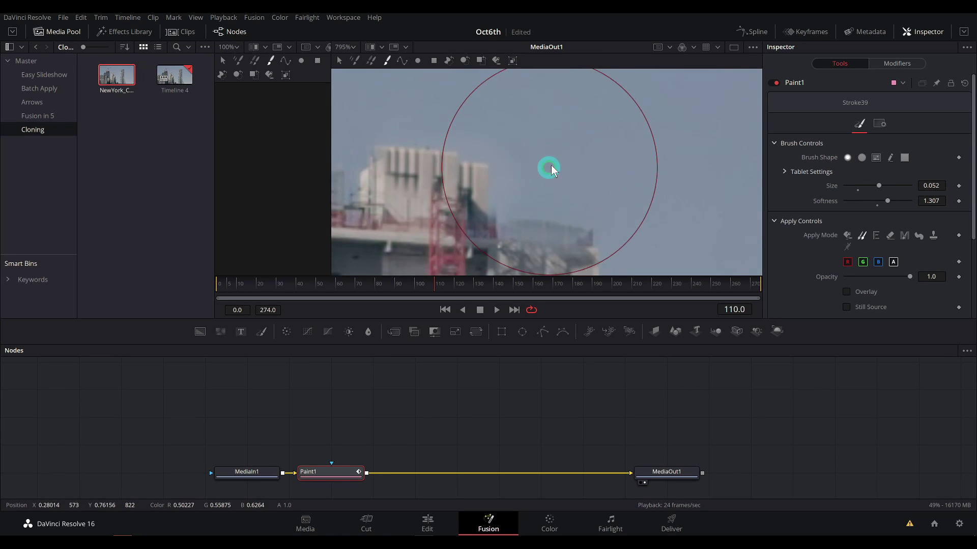
left_click(575, 161, "alt")
mouse_move(566, 162)
left_mouse_down()
mouse_move(514, 195)
mouse_move(512, 135)
mouse_move(502, 143)
mouse_move(457, 129)
mouse_move(529, 123)
mouse_move(552, 106)
mouse_move(392, 125)
left_mouse_up()
left_click(552, 104, "alt")
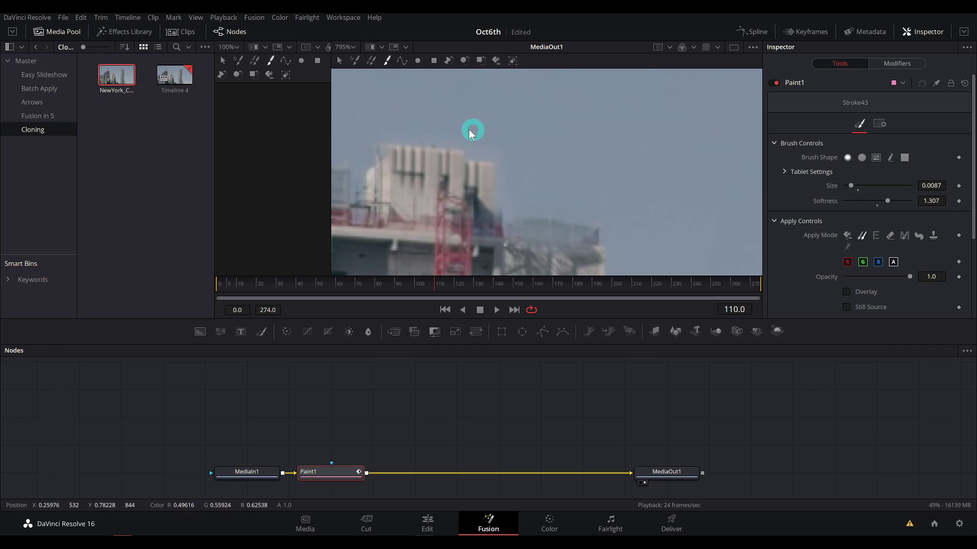
mouse_move(469, 133)
left_mouse_down()
mouse_move(514, 145)
mouse_move(548, 170)
mouse_move(534, 169)
mouse_move(606, 146)
left_mouse_up()
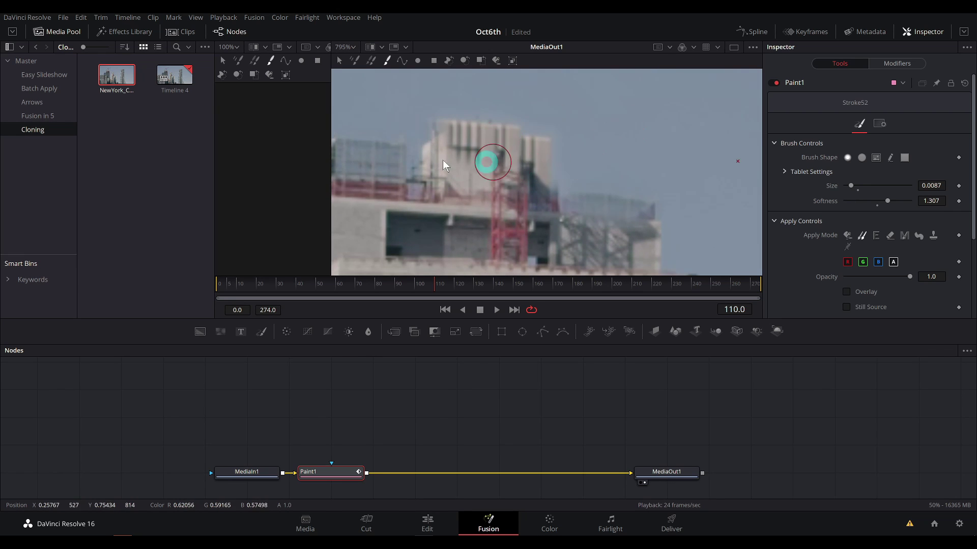
Examine the retouched rooftop and tower edge up close and in the full frame for leftover crane traces
key("ctrl+f")
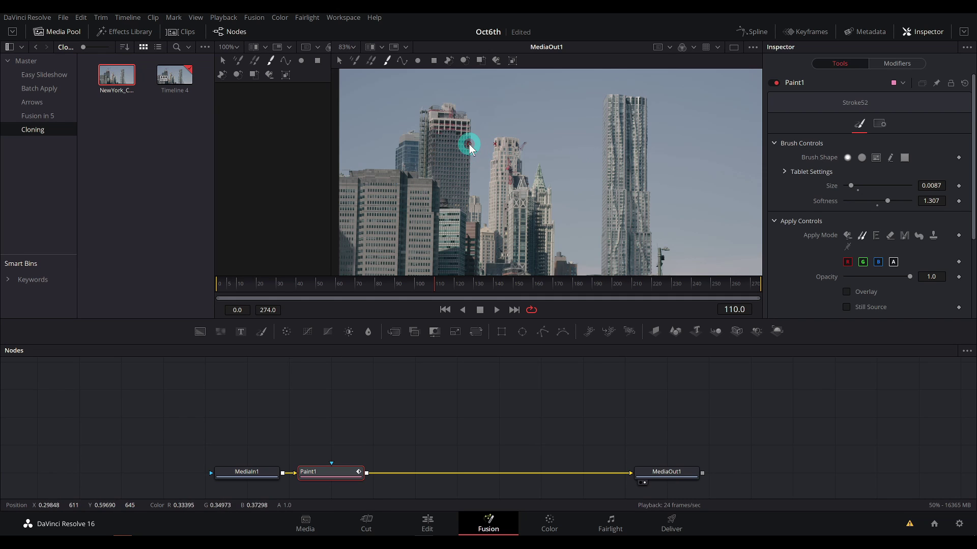
scroll(464, 134, "up", 6)
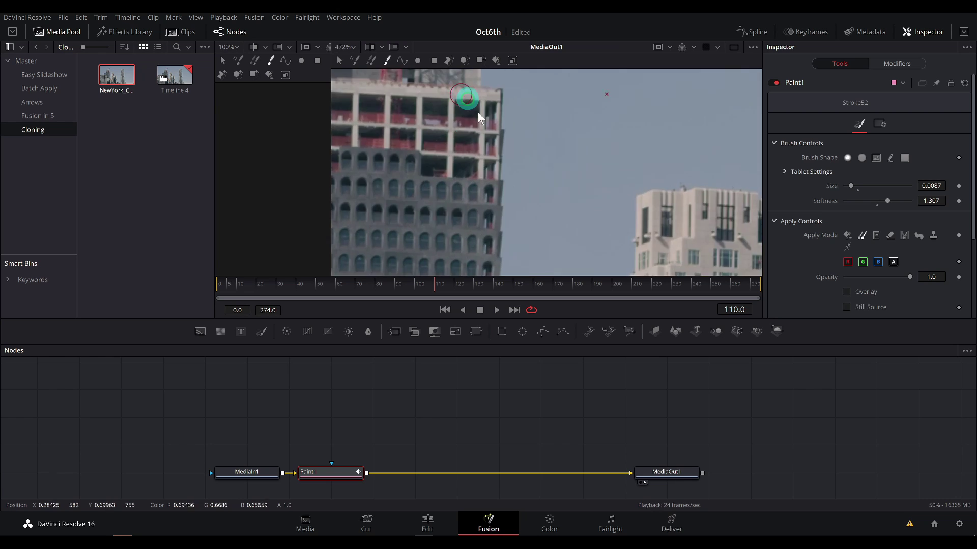
scroll(499, 164, "down", 7)
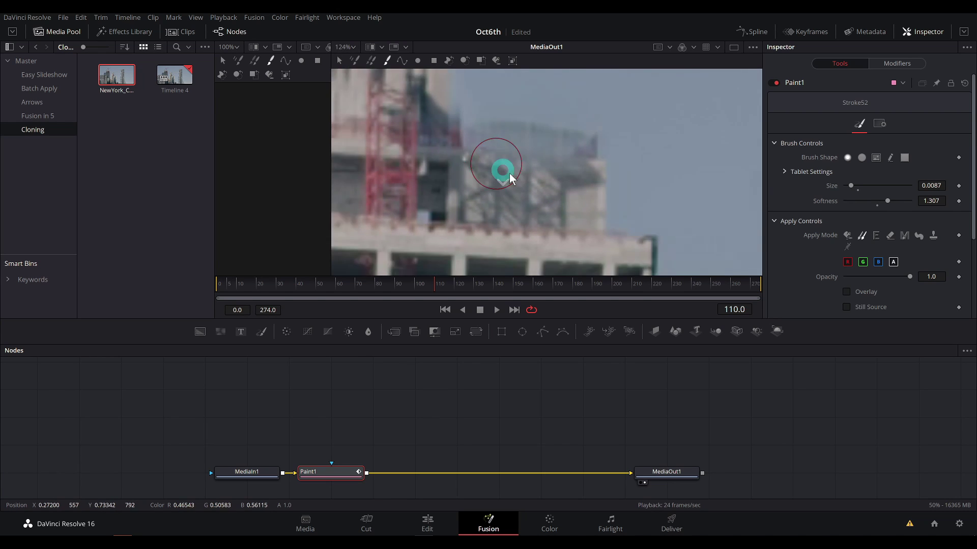
mouse_move(554, 210)
left_mouse_down()
mouse_move(542, 187)
mouse_move(546, 204)
left_mouse_up()
scroll(555, 203, "up", 1)
left_click_drag(600, 221, 590, 219)
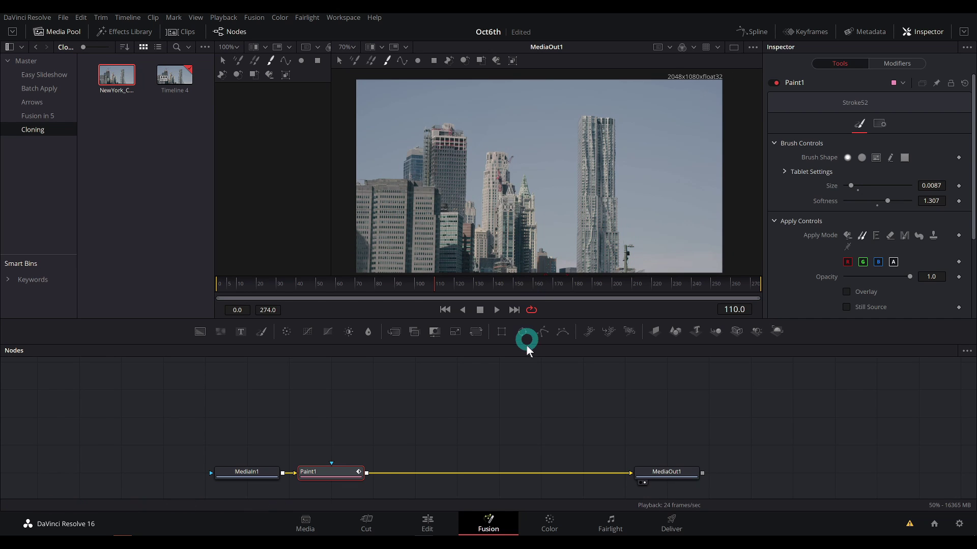
Switch to the Edit page, move the playhead to 01:00:03:07, and fit the whole frame in the timeline viewer
left_click(367, 514)
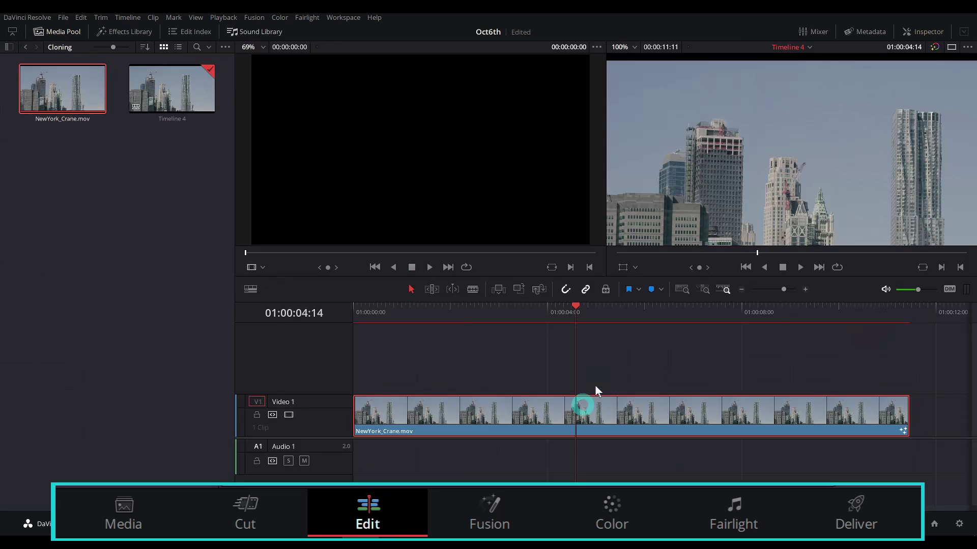
left_click(500, 309)
key("shift+z")
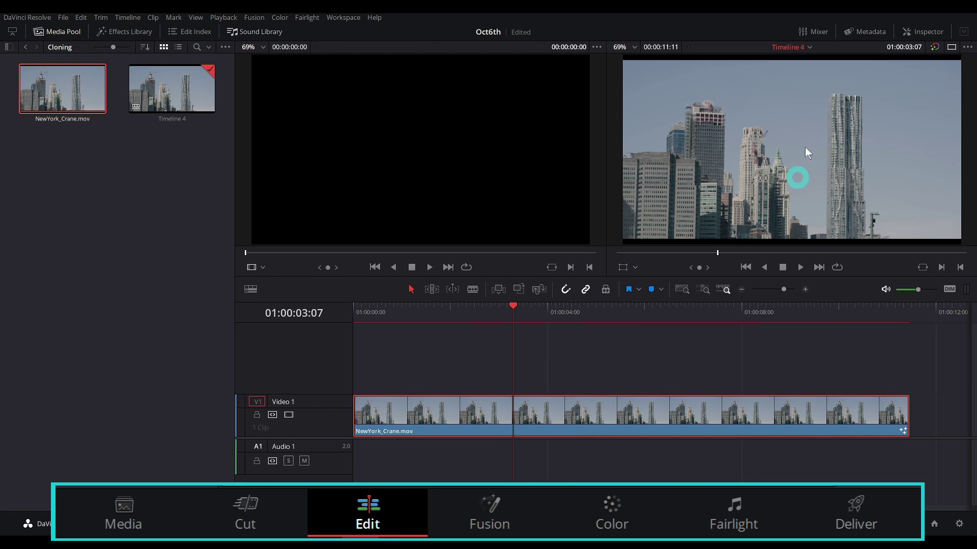